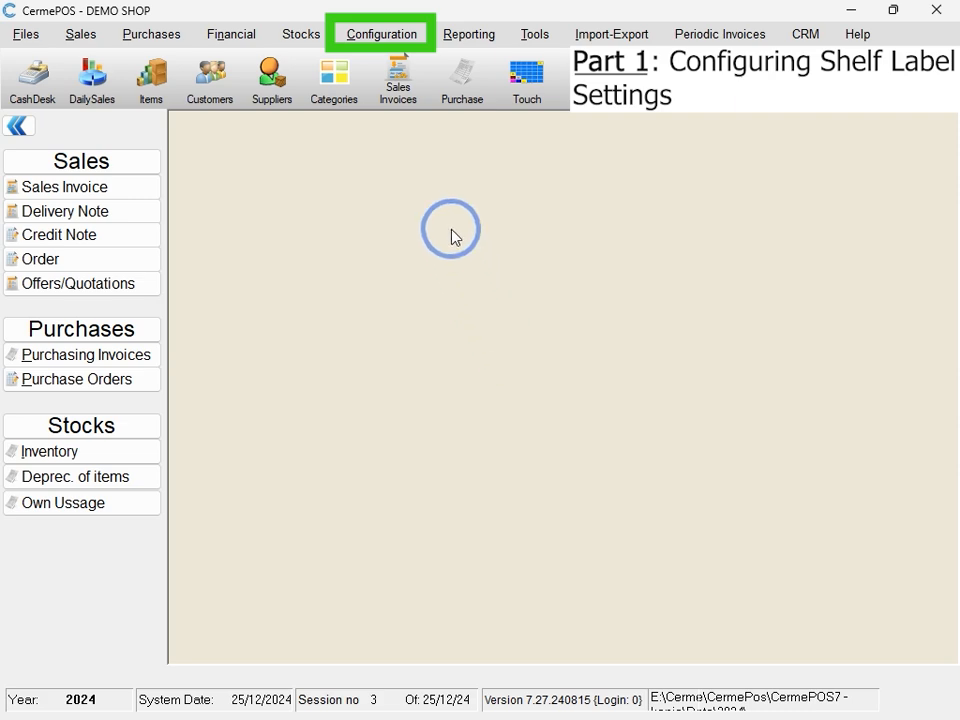
Select Etiqrayon_SP as the shelf label model in the shelf label configuration.
click(385, 34)
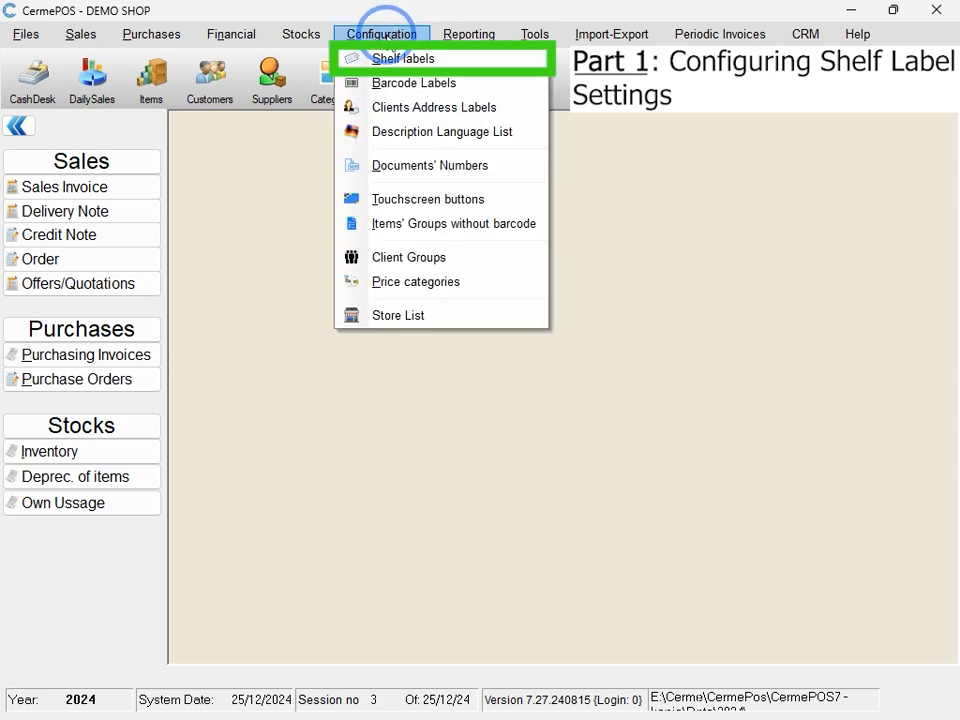
click(443, 58)
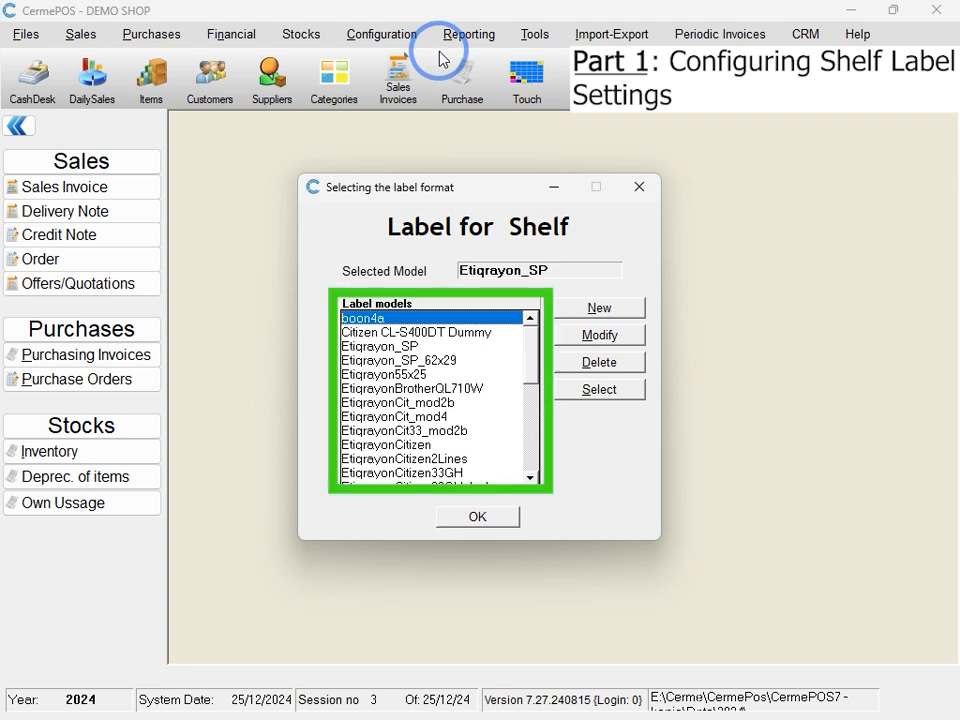
click(443, 348)
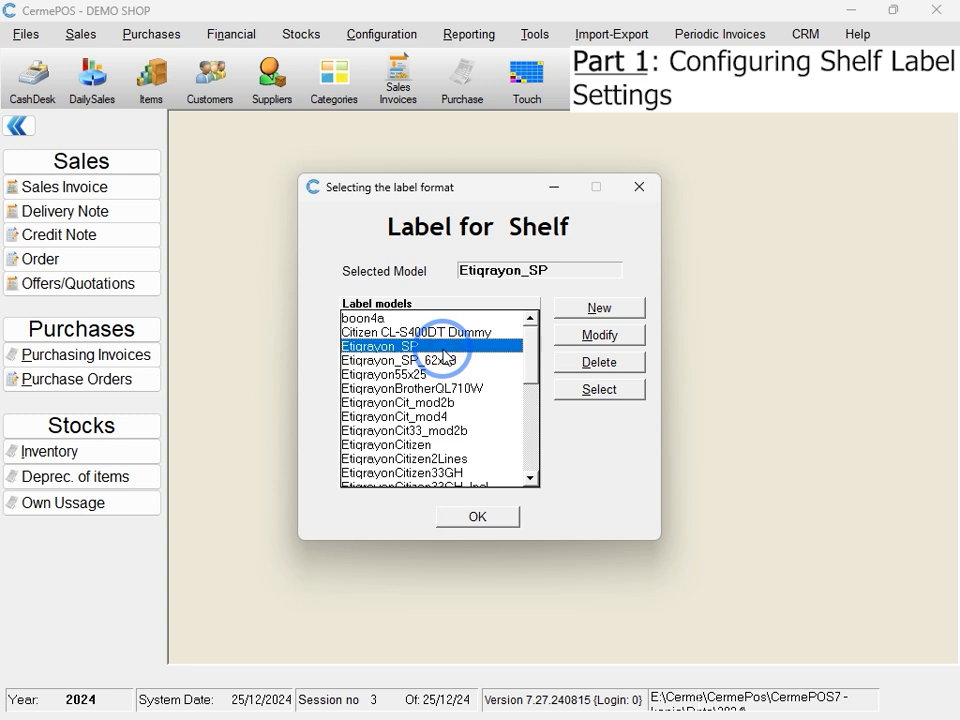
click(611, 392)
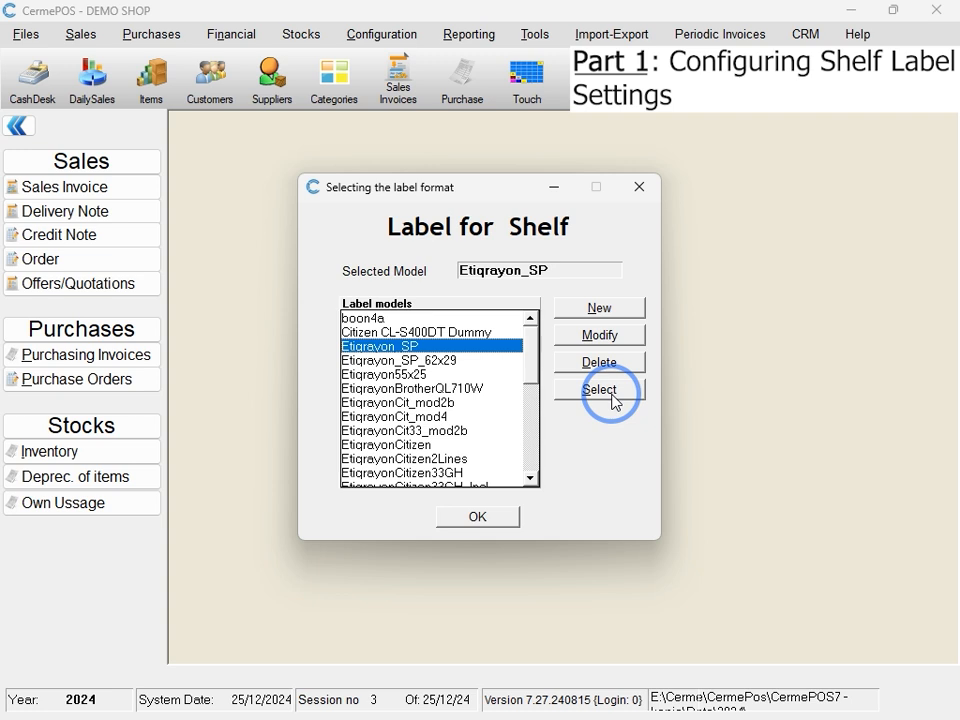
Try to modify the Etiqrayon_SP model, view the blank form for a new shelf label, and close the label format selection.
click(618, 337)
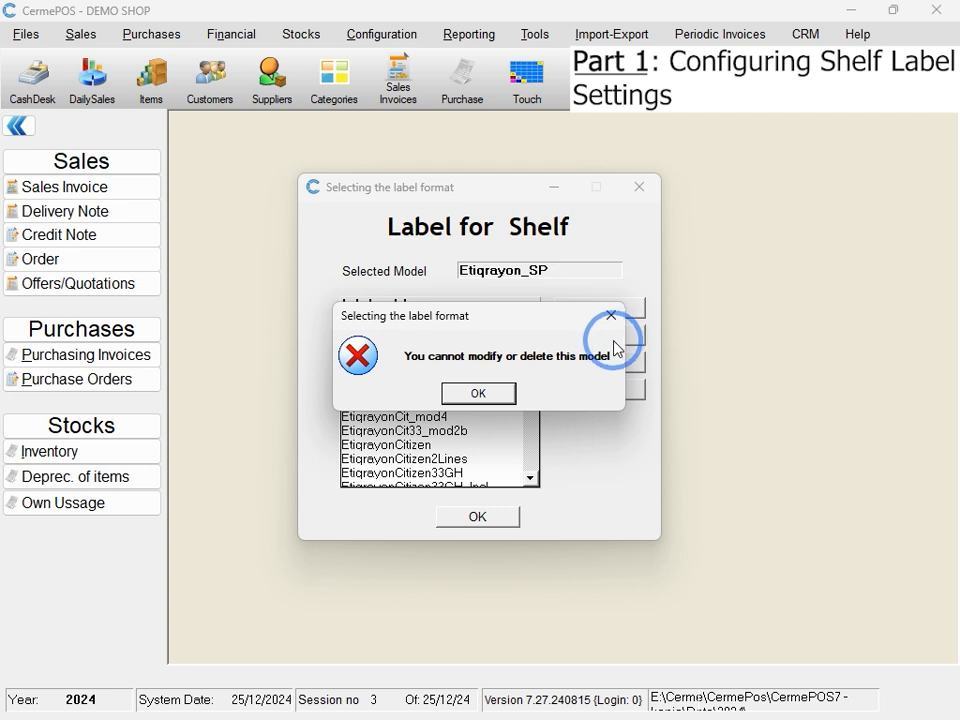
click(494, 392)
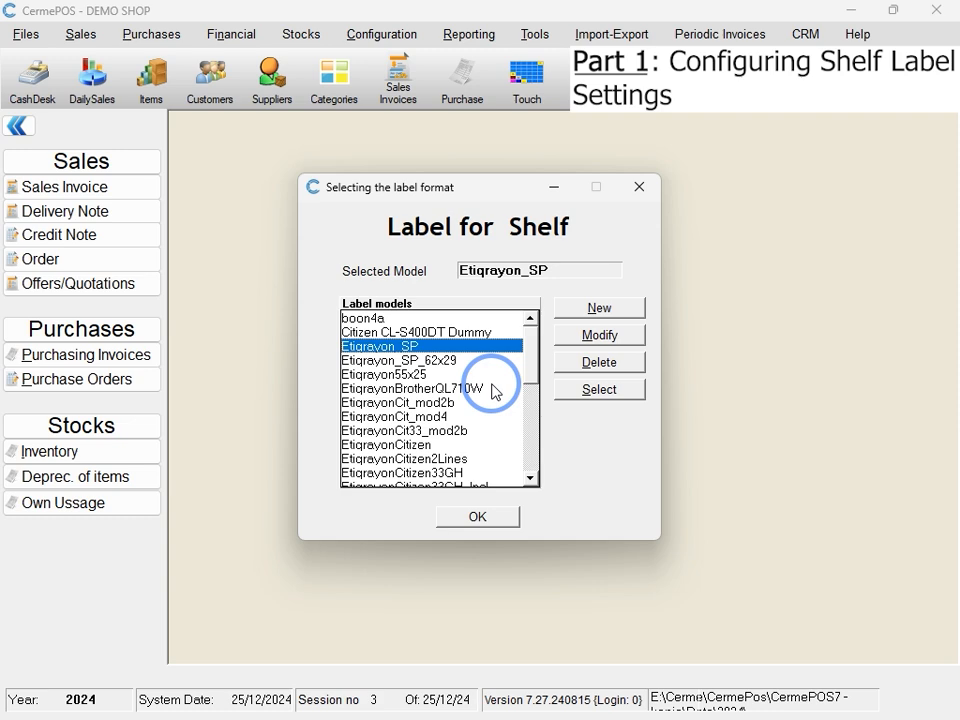
click(592, 316)
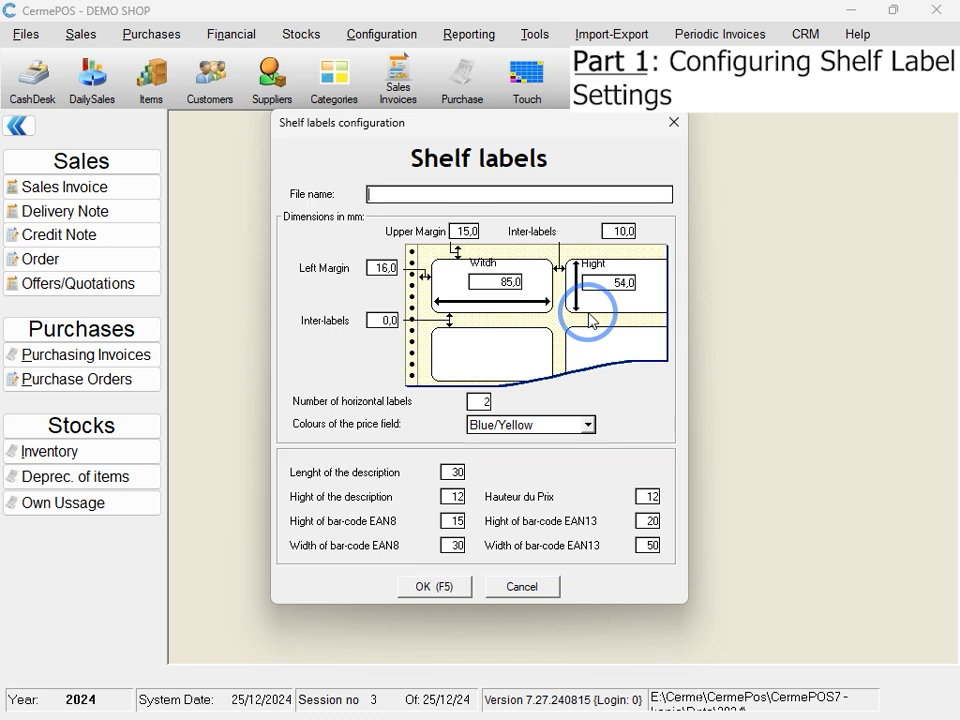
click(537, 586)
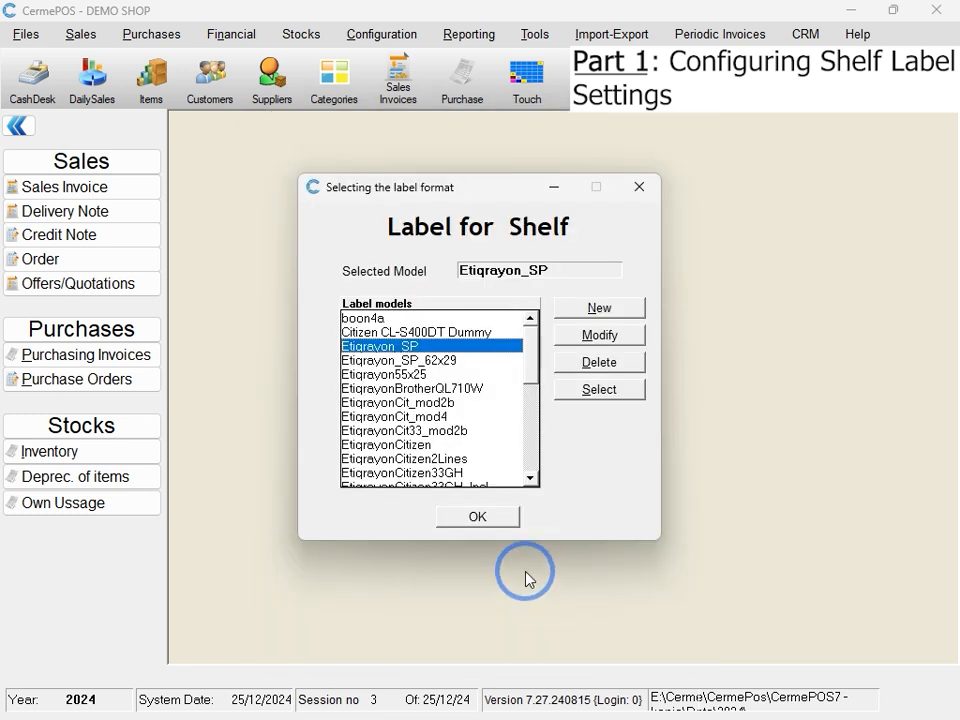
click(484, 516)
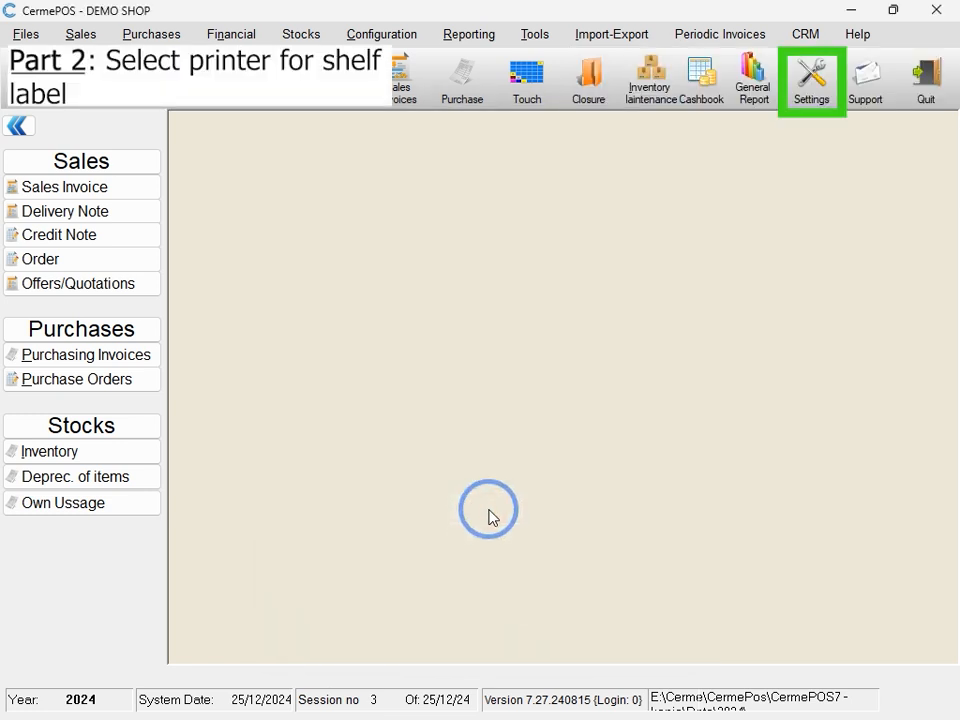
Set Citizen CL-S400DT Dummy as the shelf label printer in the general settings and save them.
click(798, 100)
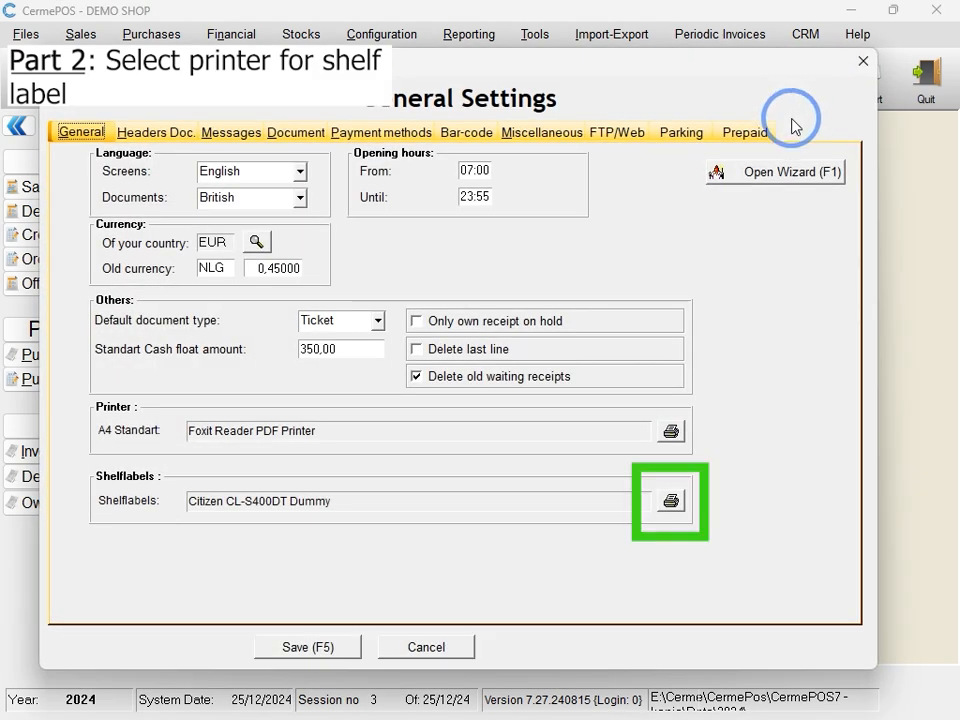
click(671, 501)
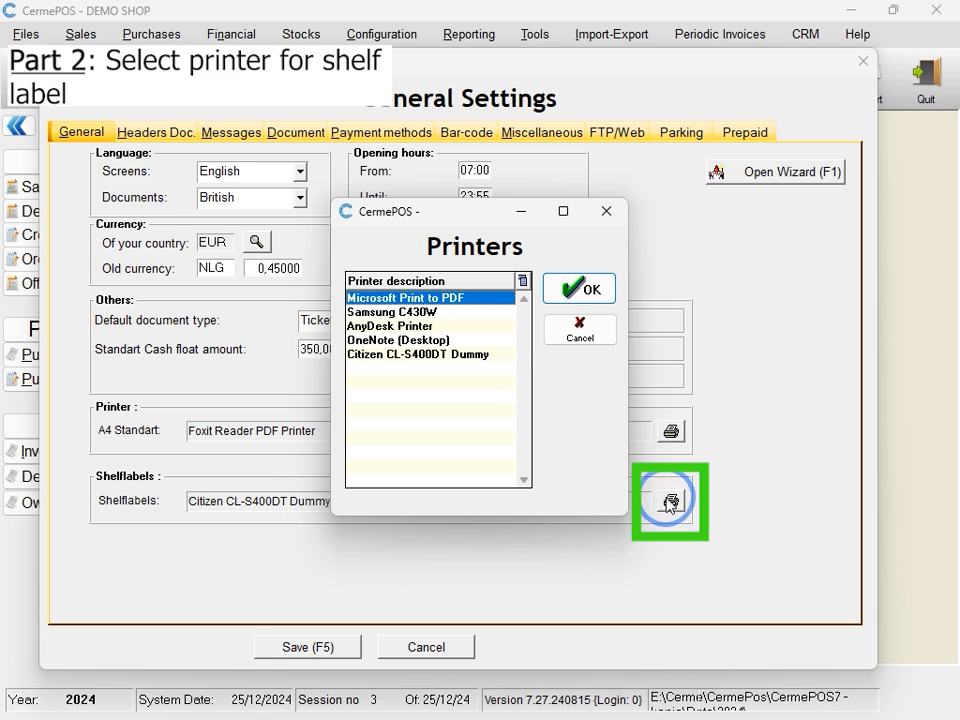
click(490, 355)
click(557, 293)
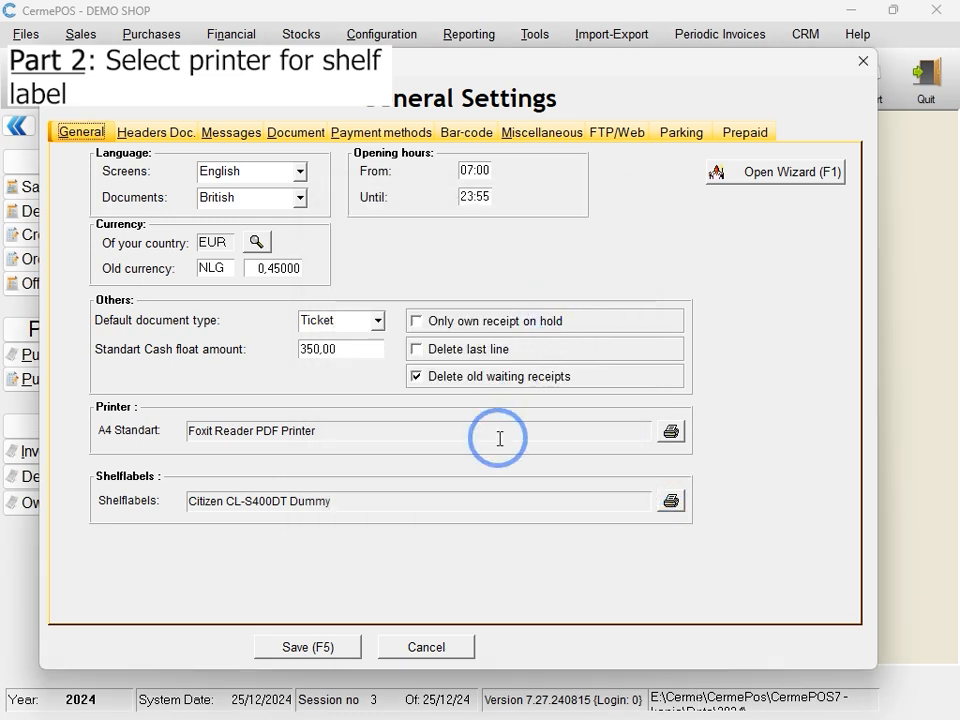
click(355, 648)
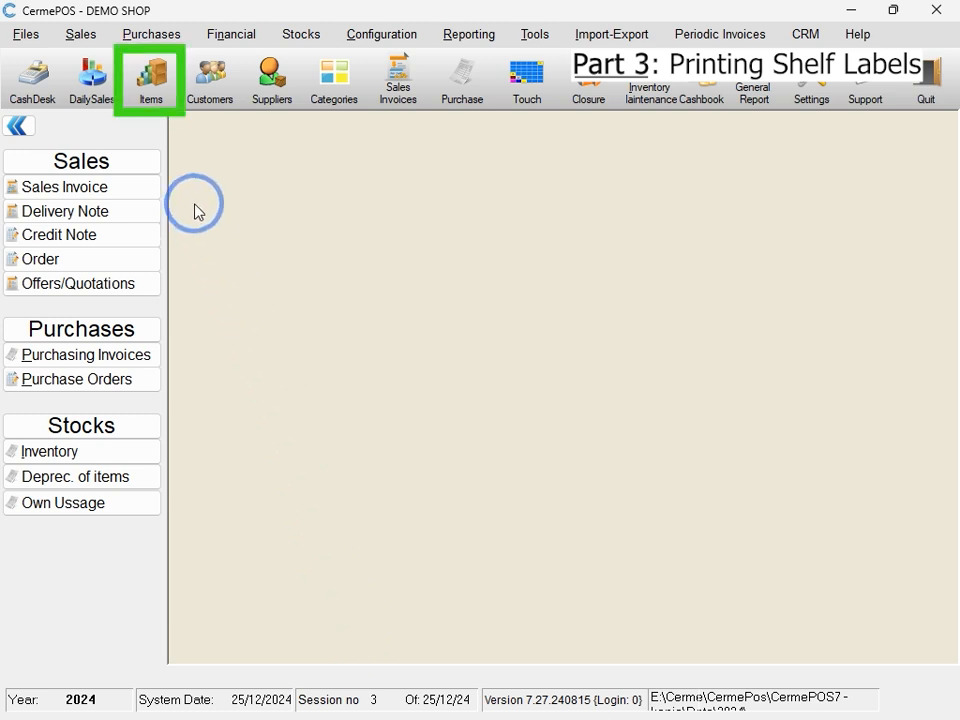
Add the AARDBEIEN item from the items list to the new prices.
click(131, 92)
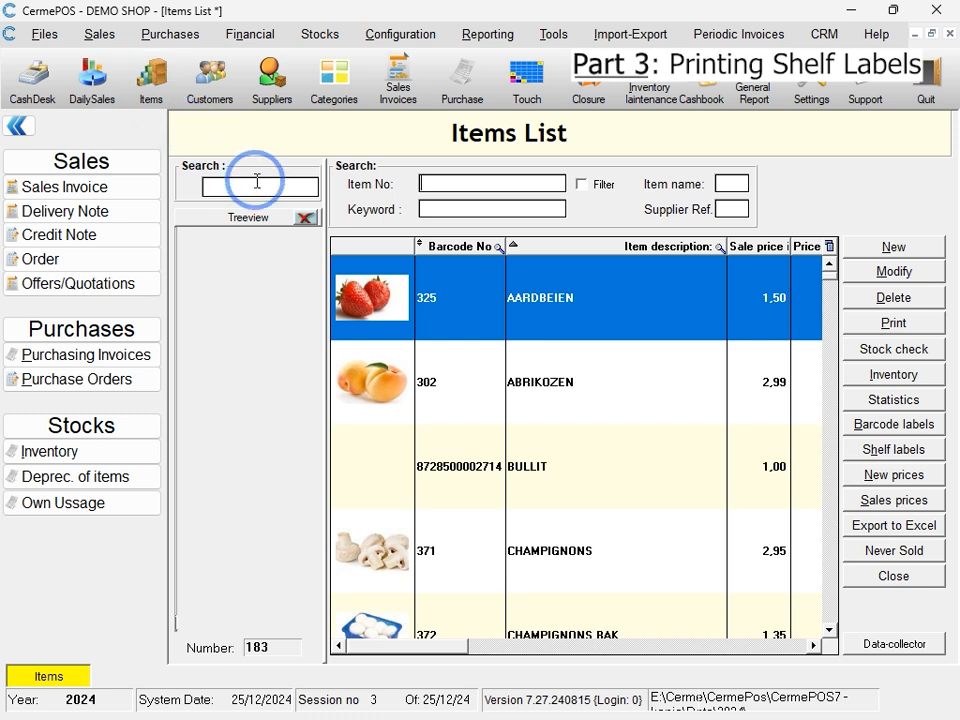
click(597, 307)
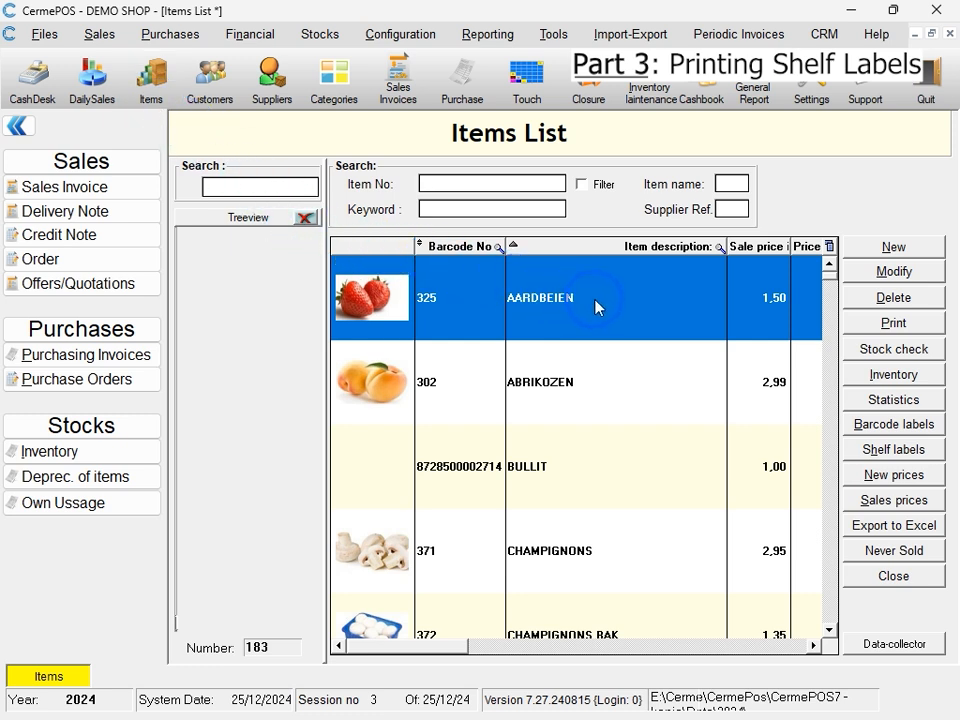
right_click(597, 307)
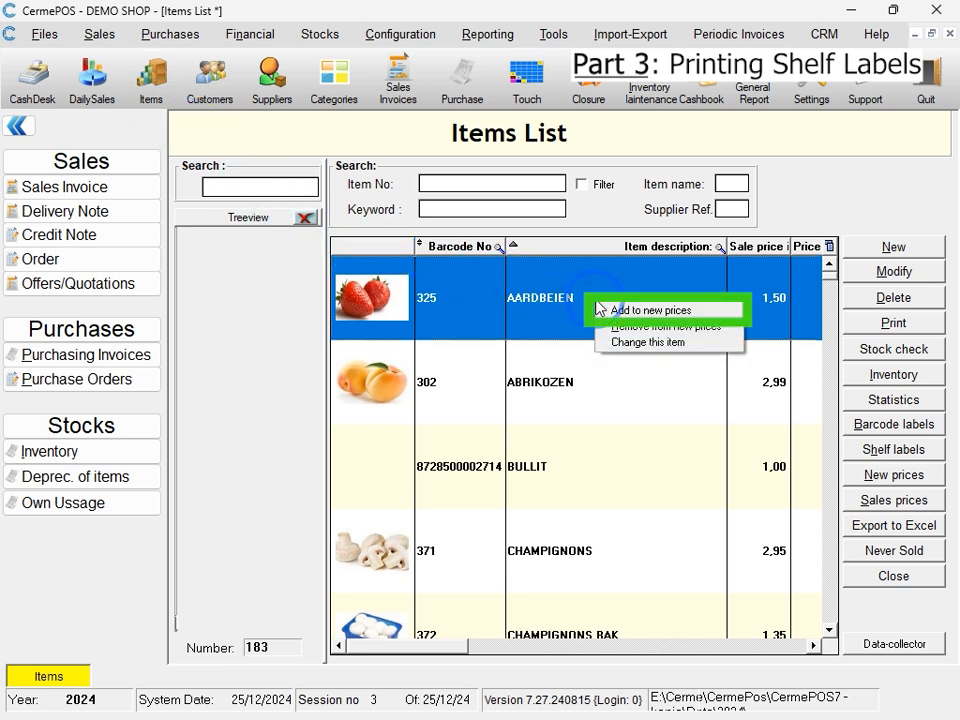
click(611, 311)
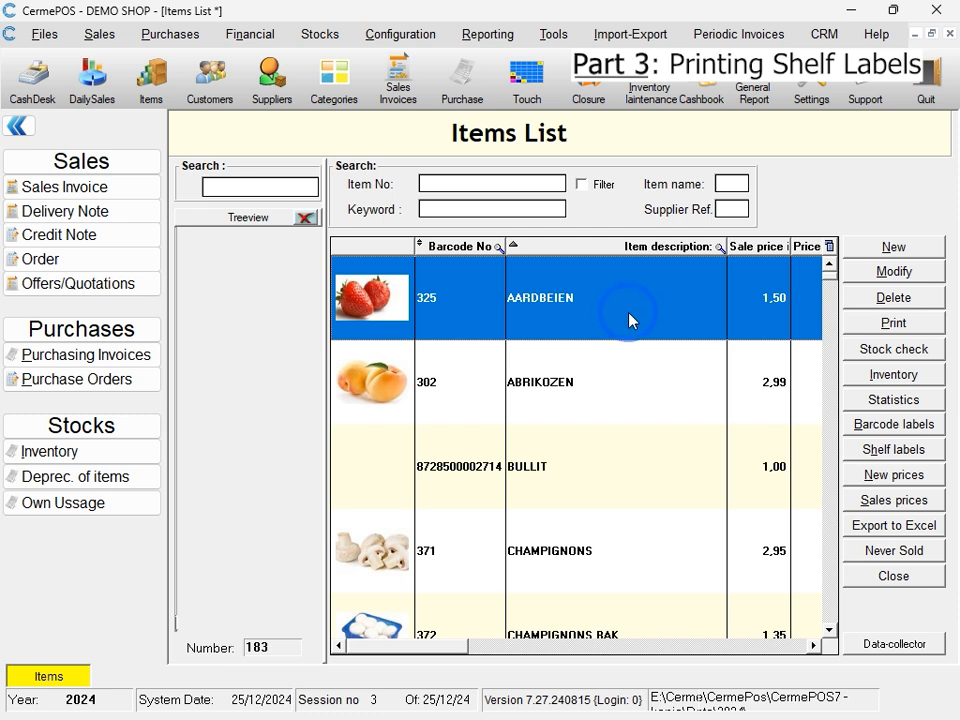
Open the shelf labels list of modified items and add item numbers 302, 456 and 457 to it.
click(864, 452)
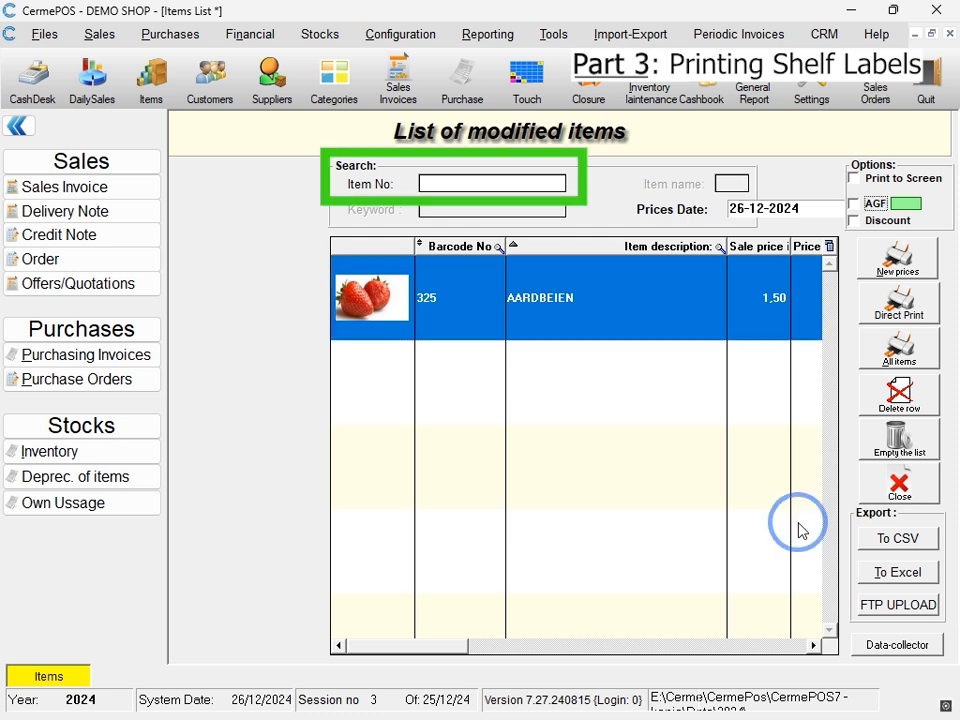
click(551, 182)
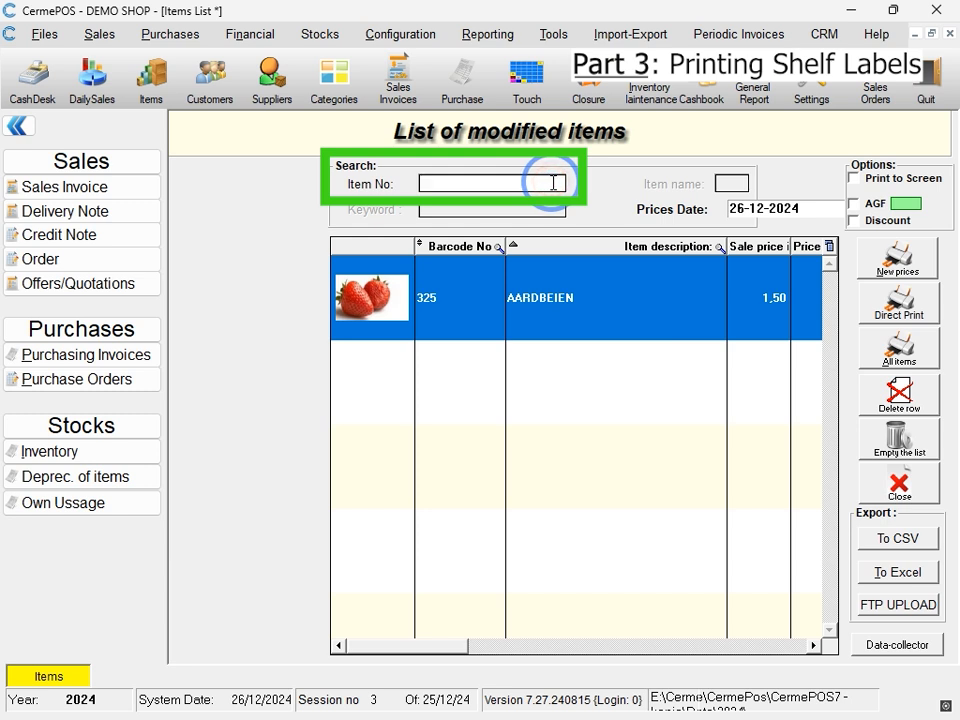
text(302)
key(Return)
text(456)
key(Return)
text(457)
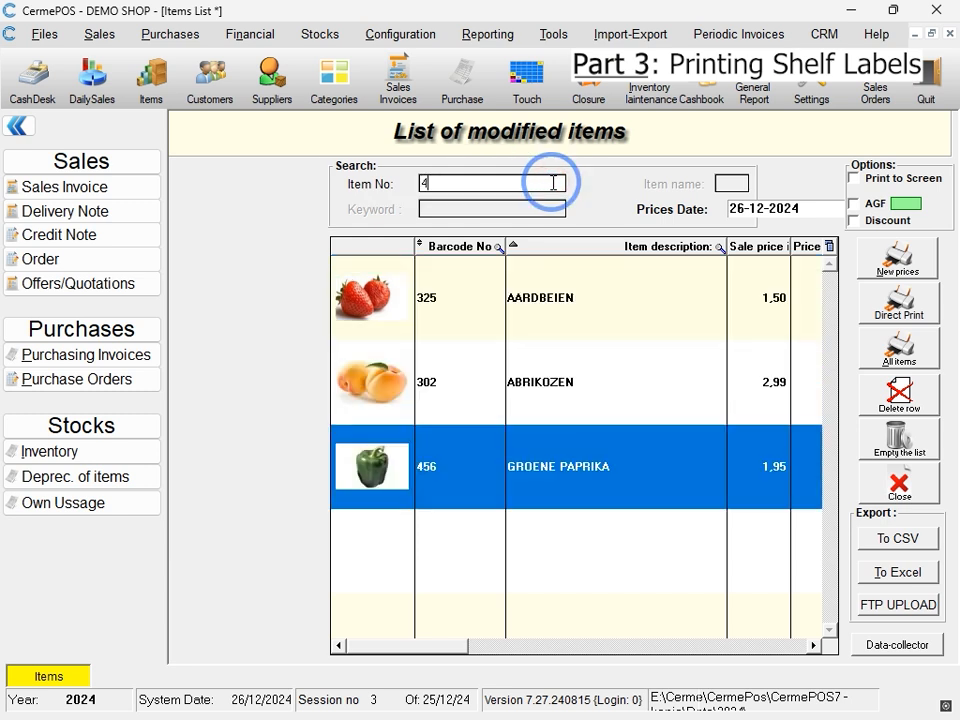
key(Return)
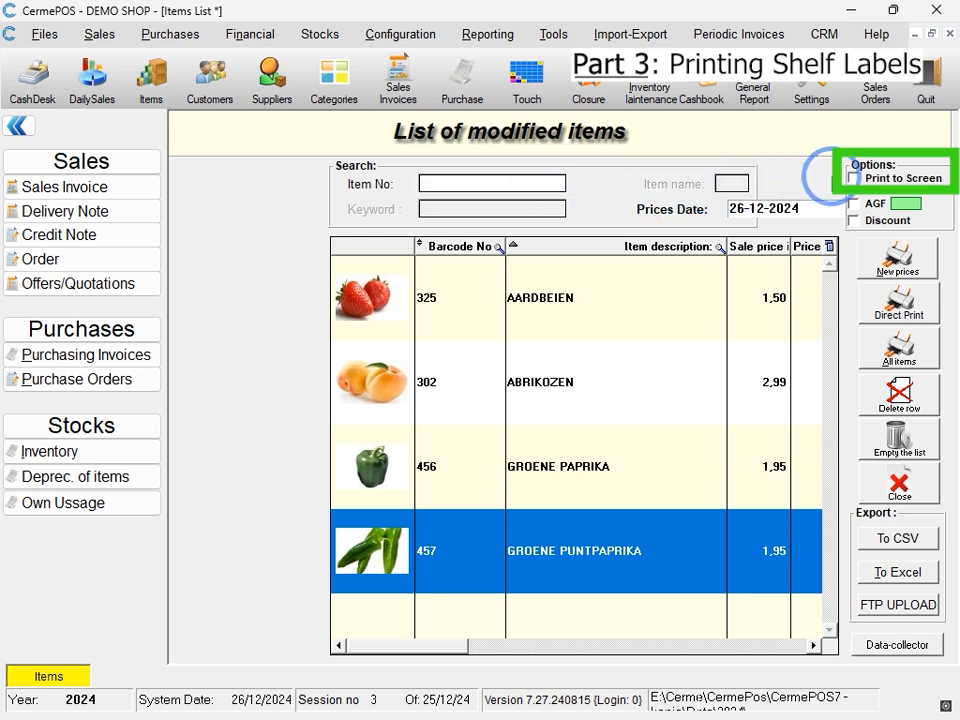
Enable printing to screen and preview the new-price shelf labels for the listed items, closing the preview when done.
click(853, 178)
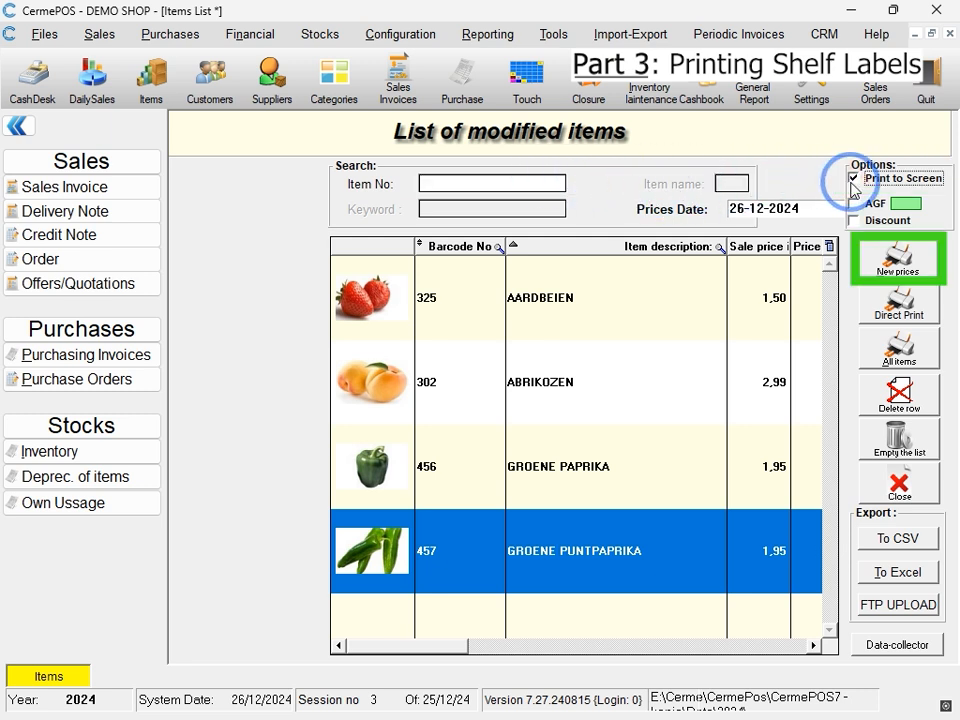
click(880, 262)
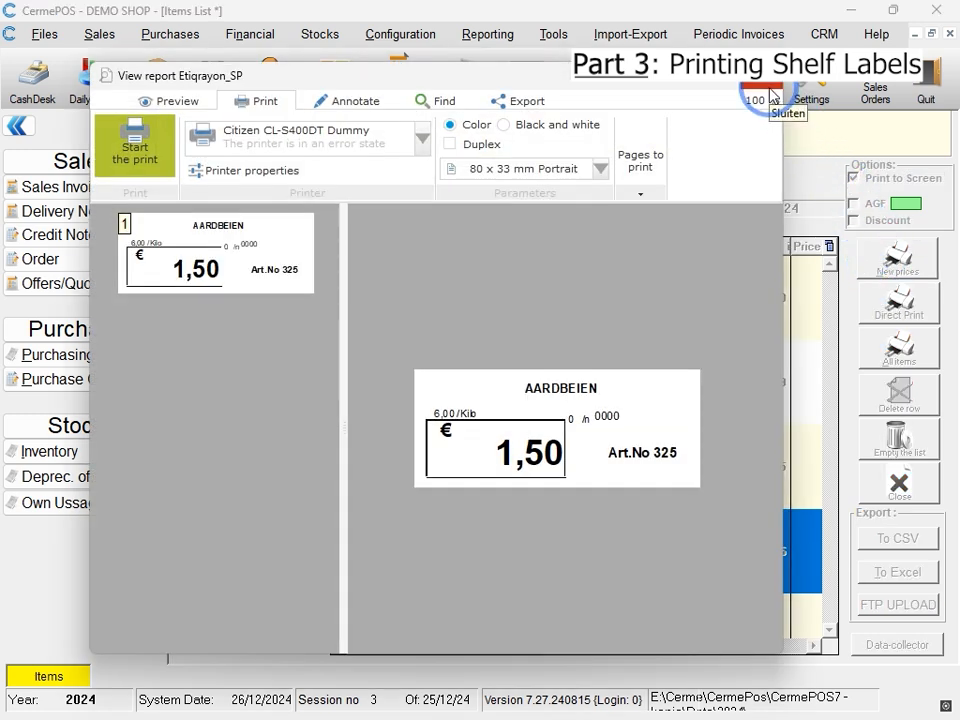
click(770, 88)
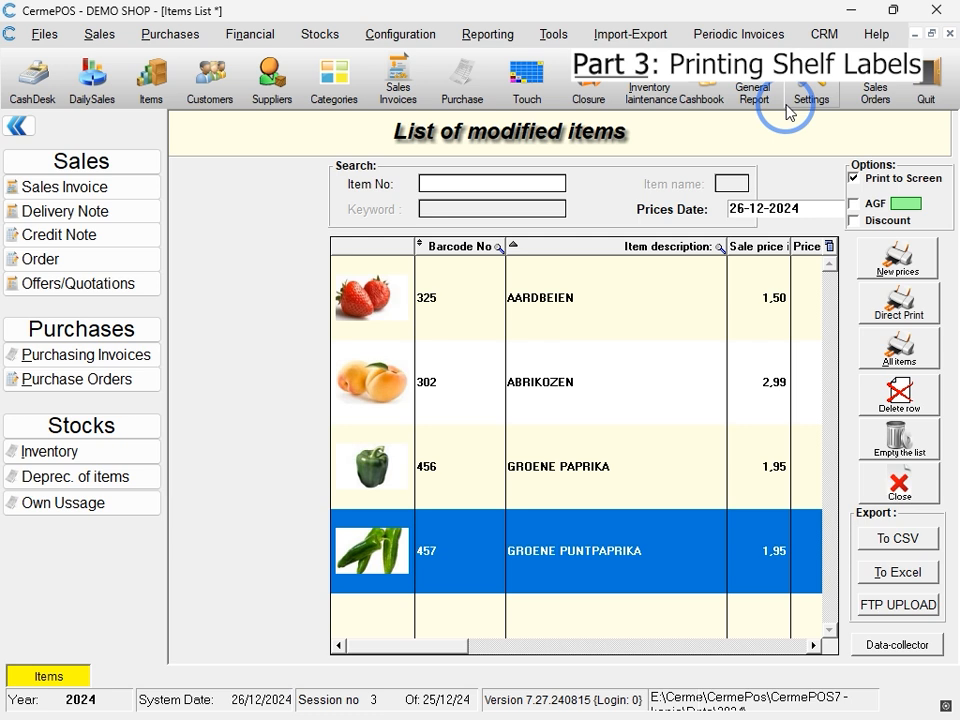
Check the AGF option of the GROENTEN sub-category under the GROENTEN main category, save the record and close the categories.
click(330, 92)
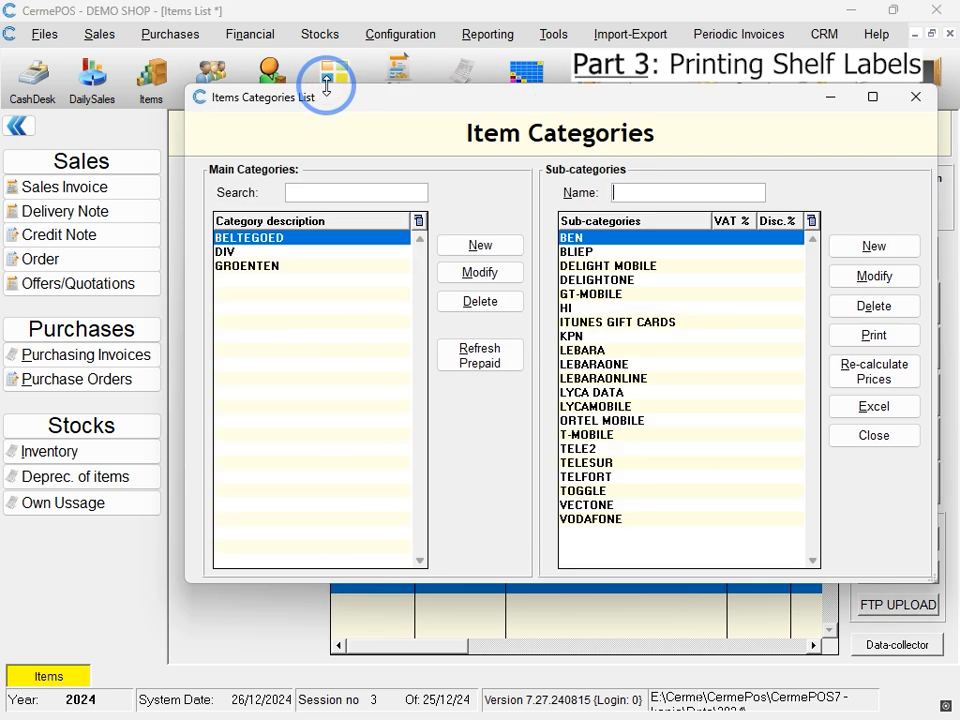
click(330, 266)
double_click(574, 251)
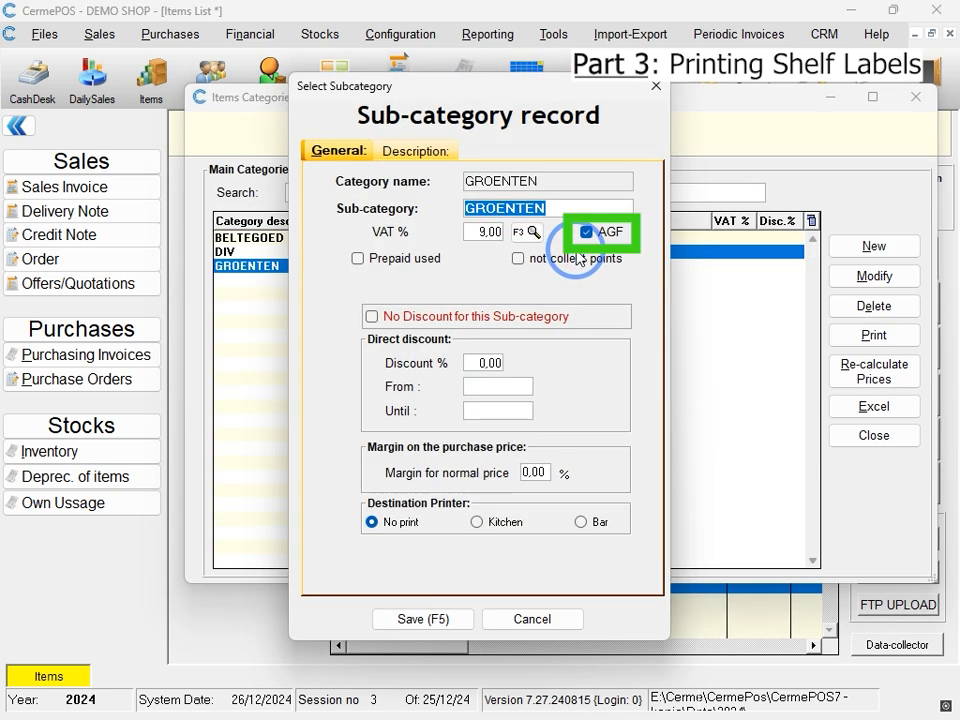
click(416, 619)
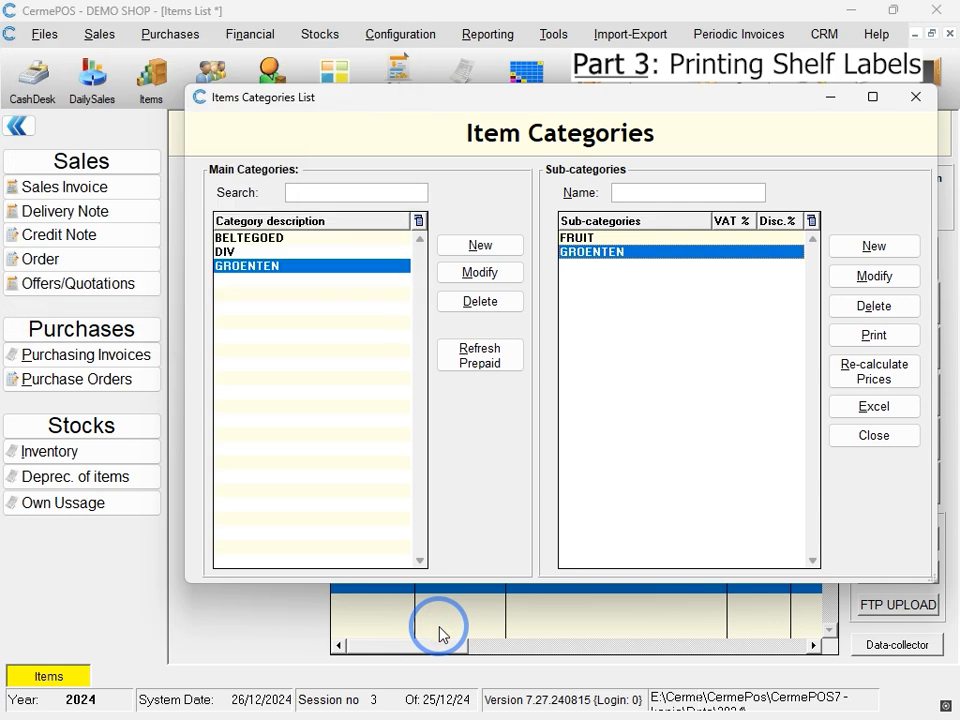
click(915, 97)
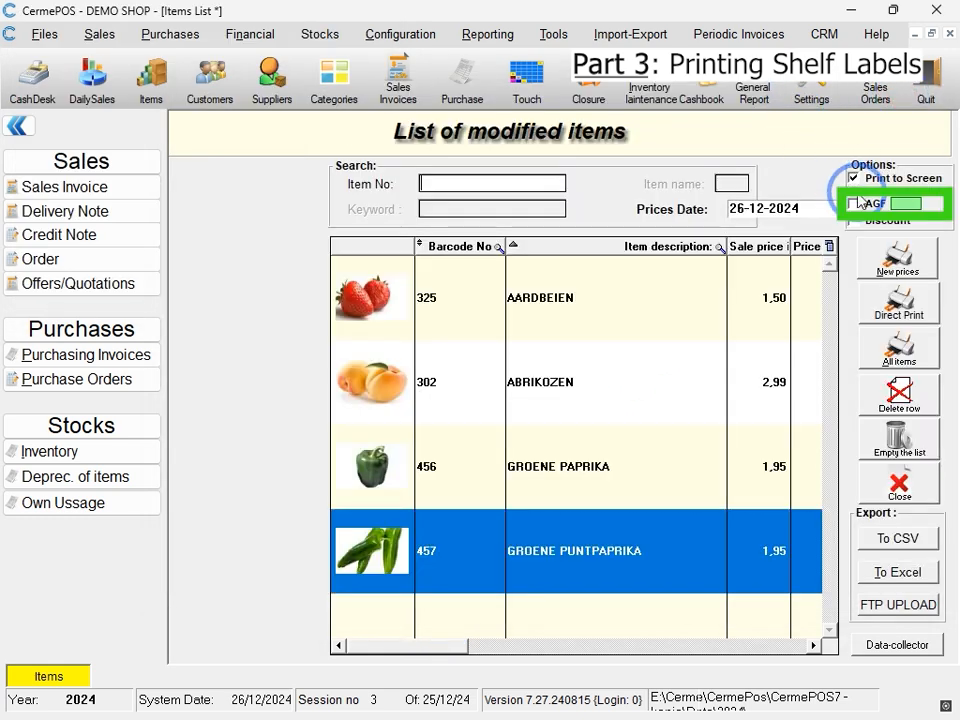
Enable the AGF option and preview the new-price labels in the AGF layout.
click(852, 204)
click(880, 258)
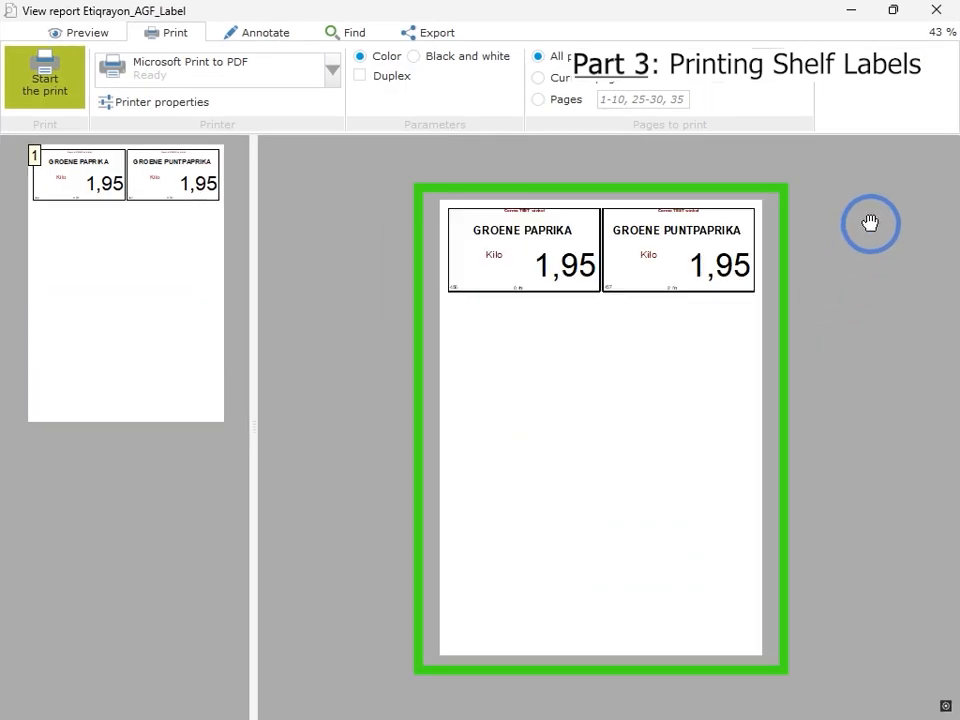
click(953, 18)
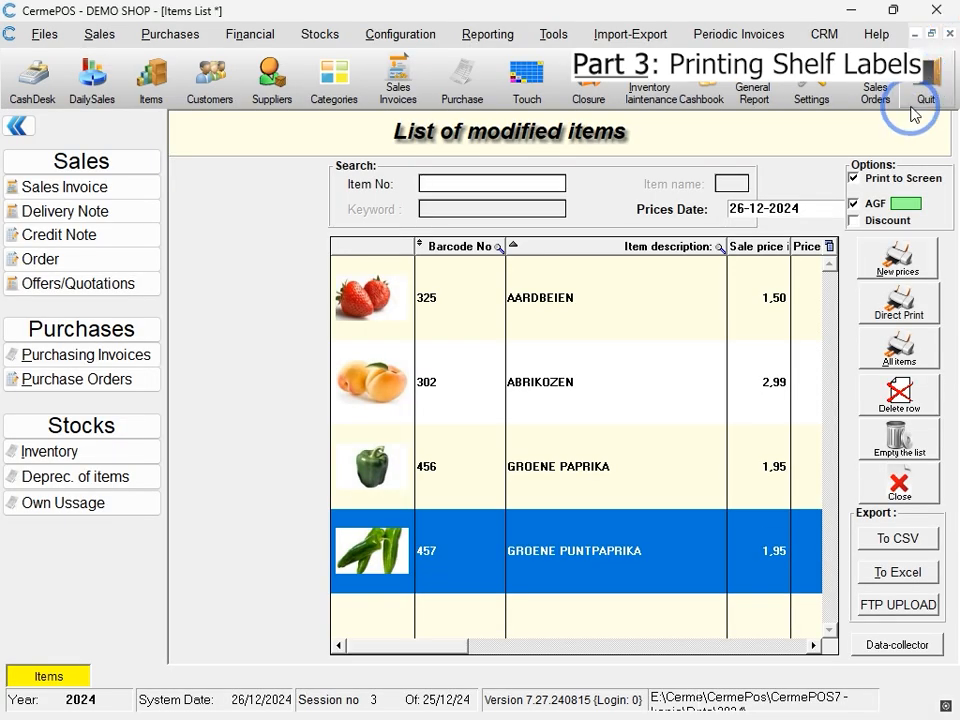
Enable the Discount option and preview all pages of the promotional labels for the listed items.
click(854, 220)
click(876, 253)
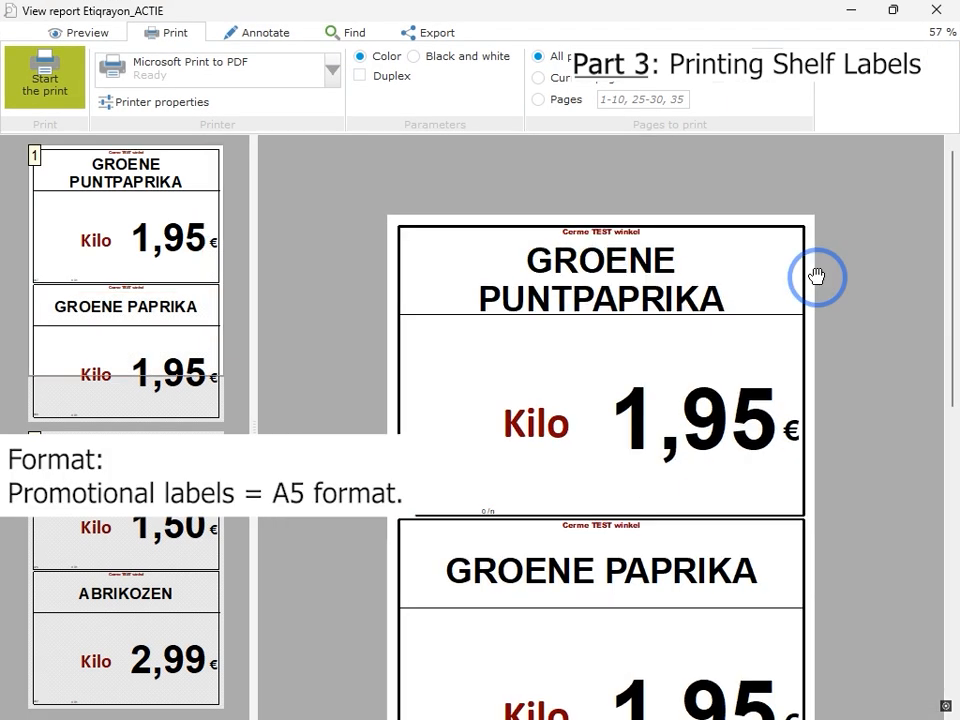
scroll(817, 277, down, 1)
scroll(817, 277, down, 5)
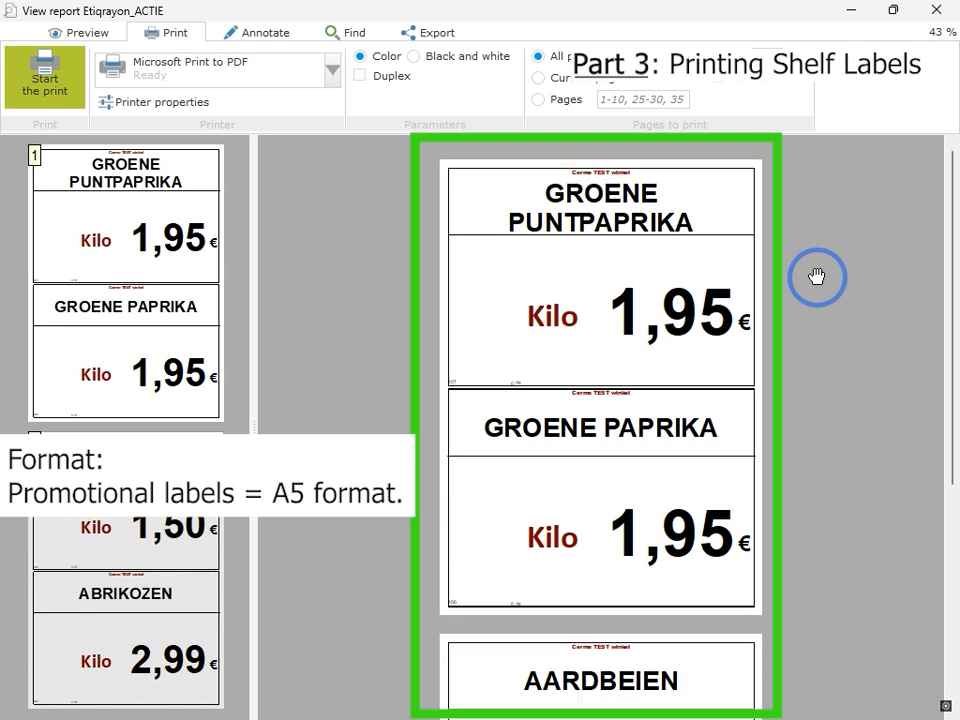
scroll(817, 277, down, 2)
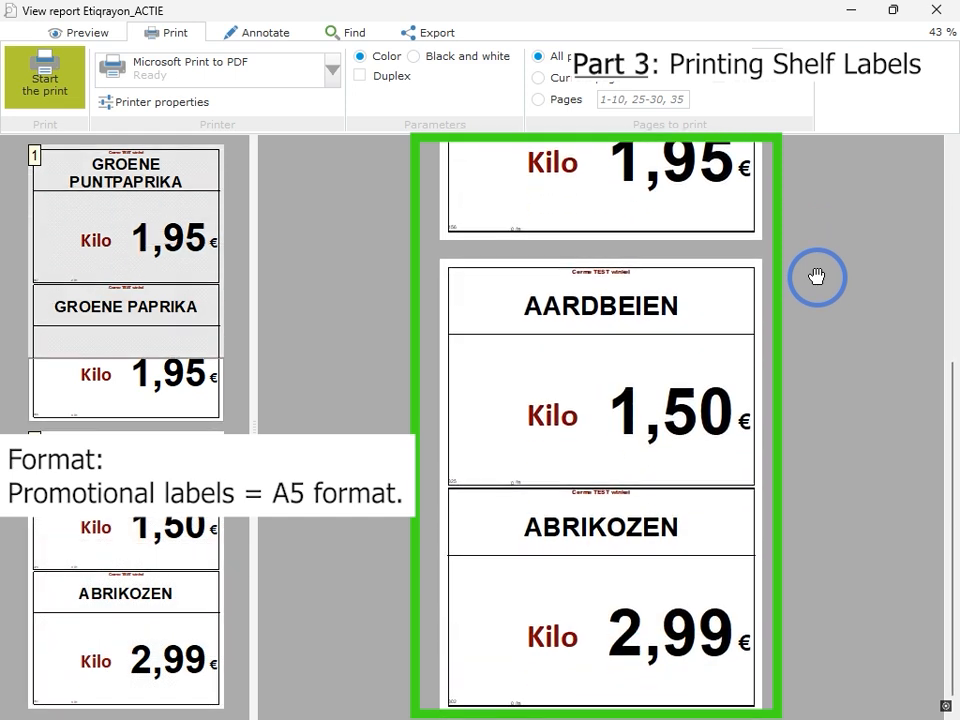
click(935, 10)
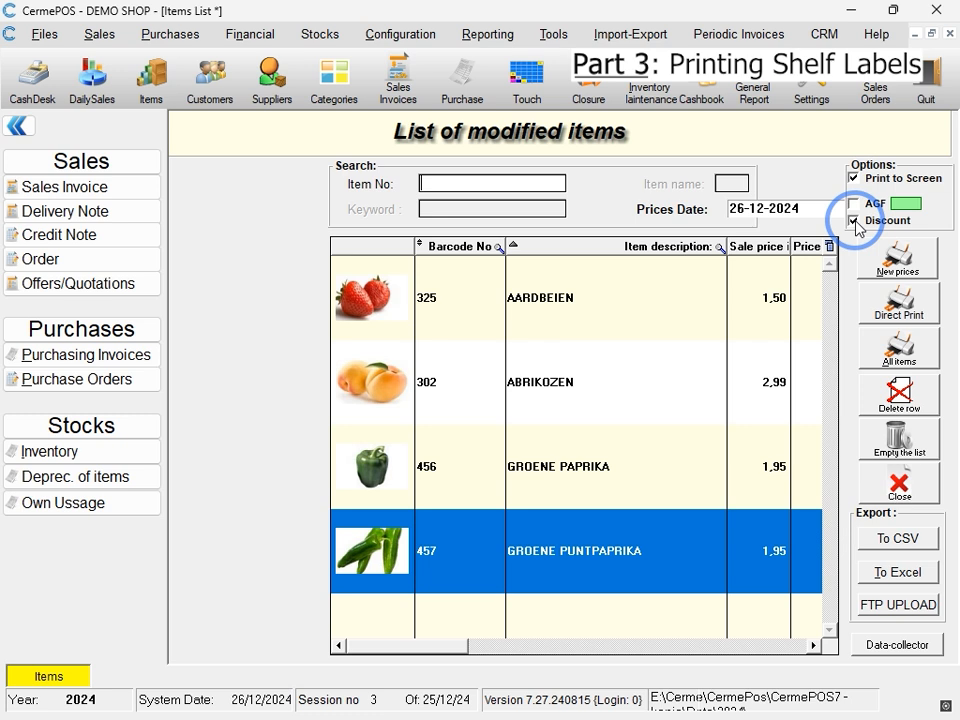
Delete the ABRIKOZEN and GROENE PAPRIKA rows from the list of modified items, then empty the whole list.
click(677, 381)
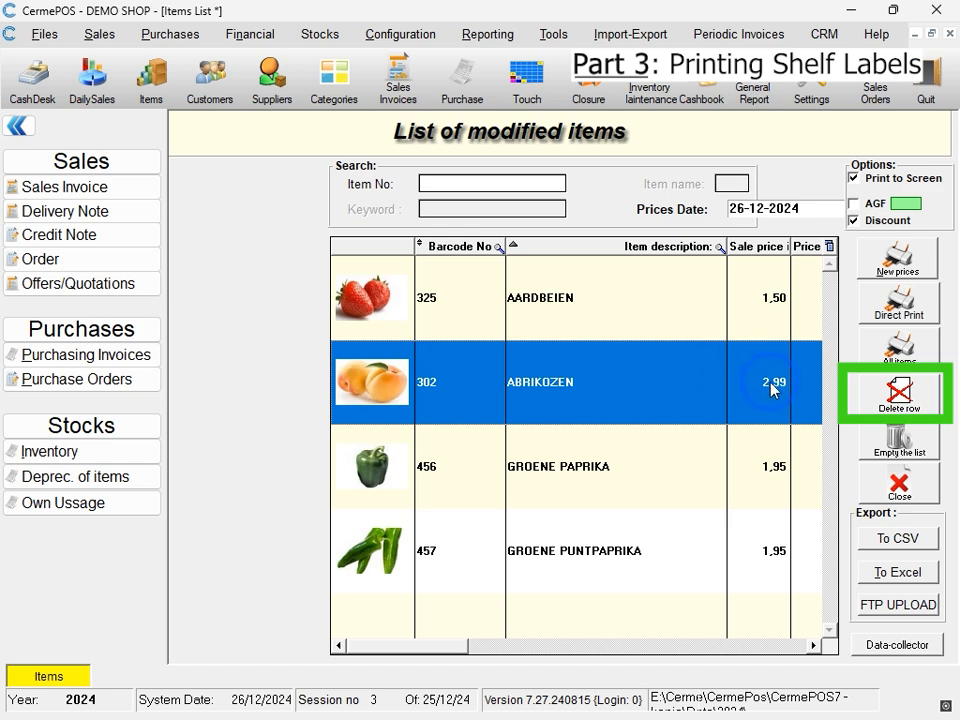
click(893, 392)
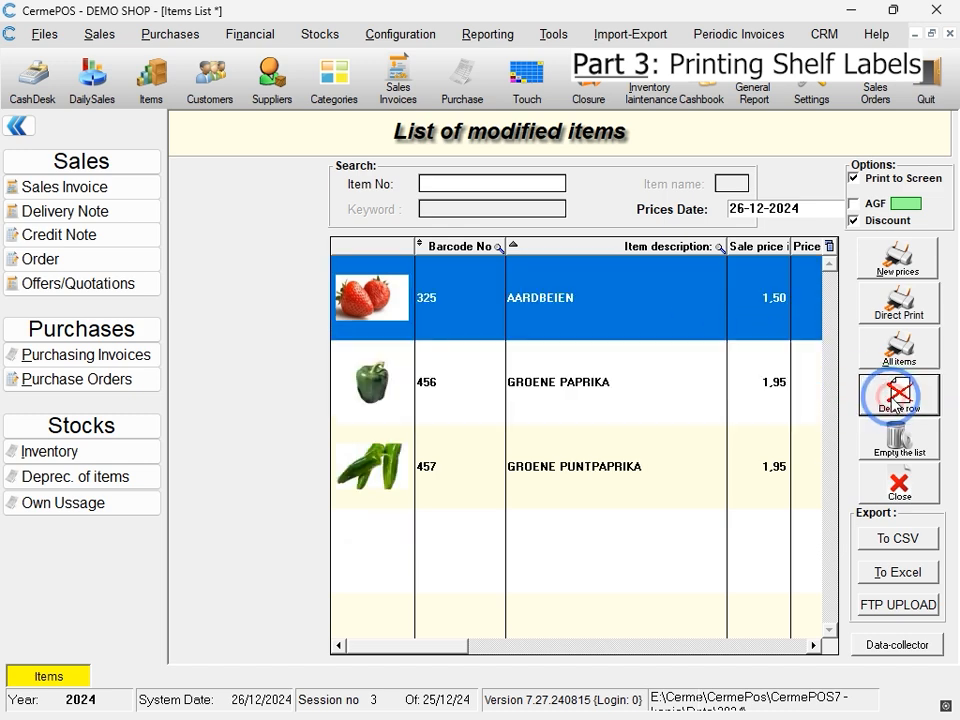
click(679, 425)
click(884, 403)
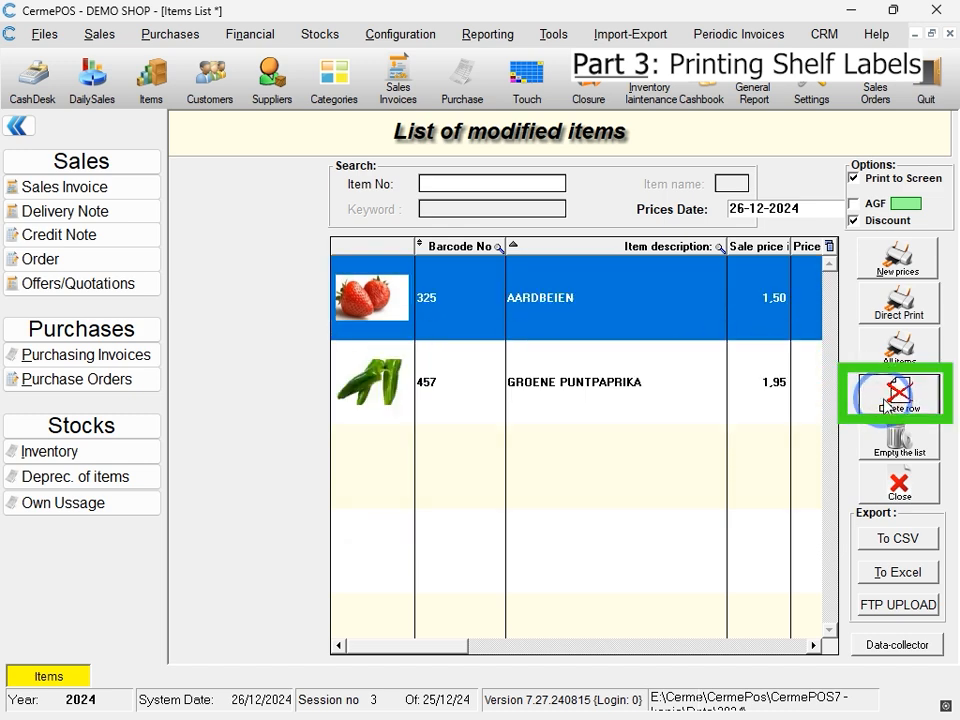
click(868, 446)
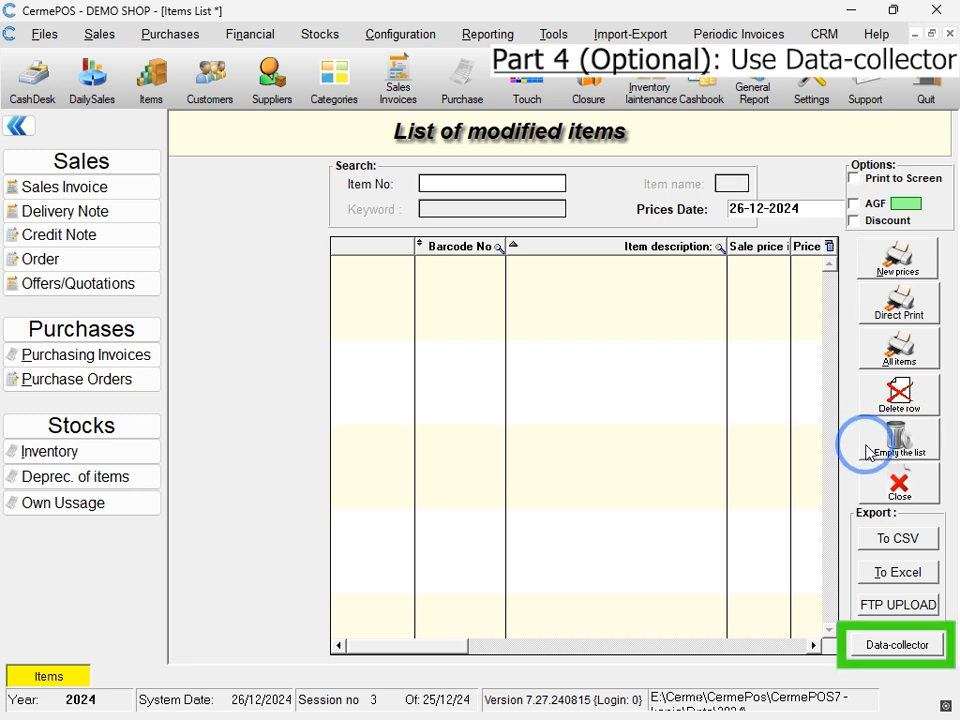
Import items 456, 457 and 302 from the data-collector into the list of modified items, then close that list.
click(868, 645)
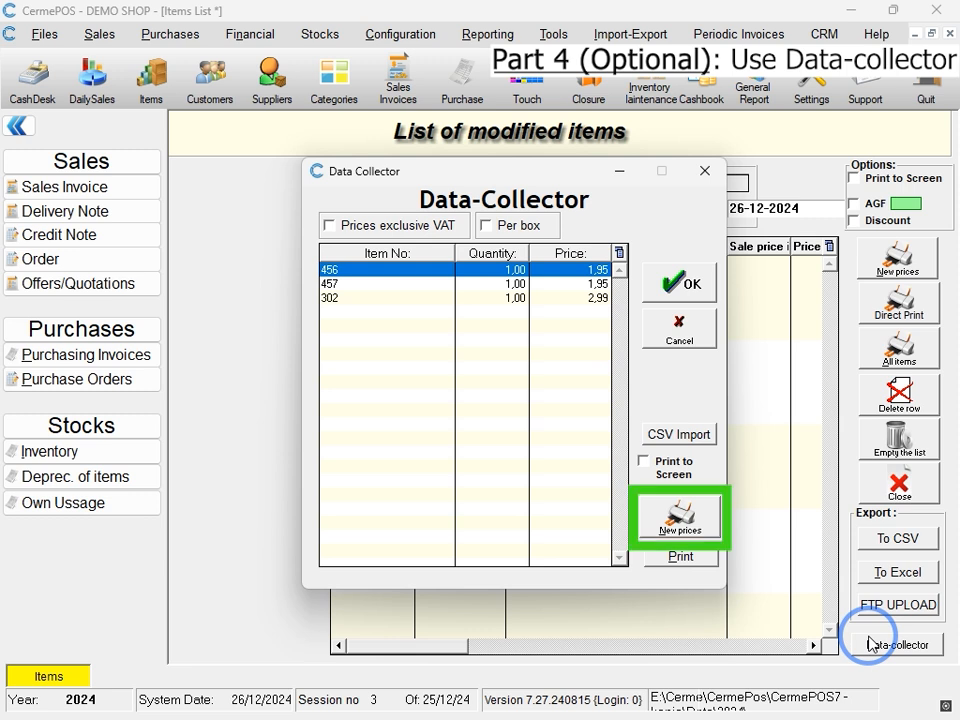
click(689, 292)
click(519, 411)
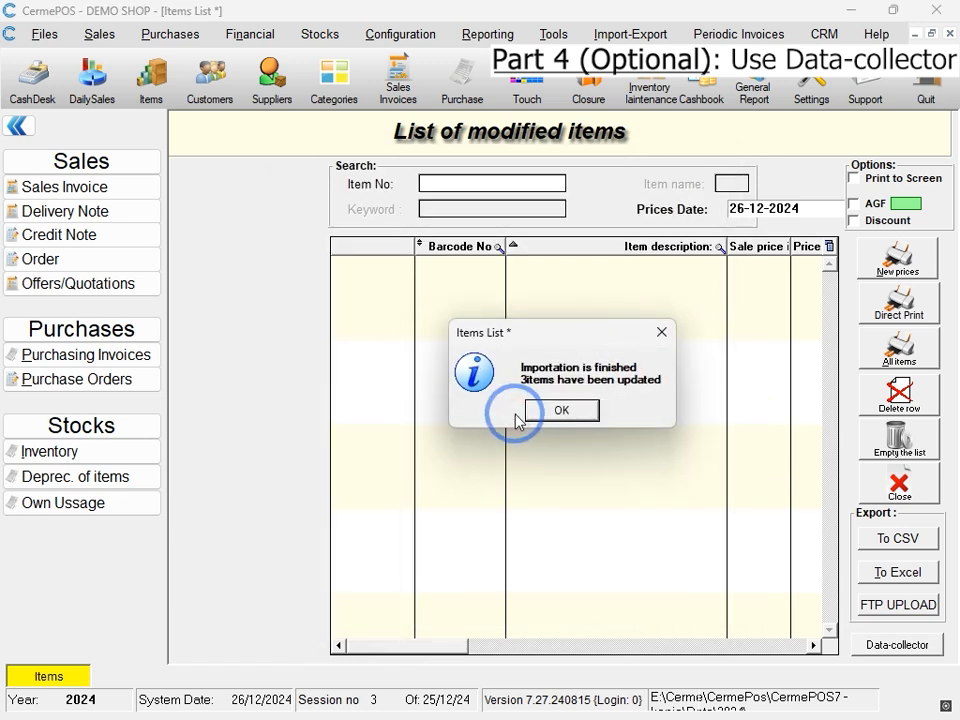
click(540, 412)
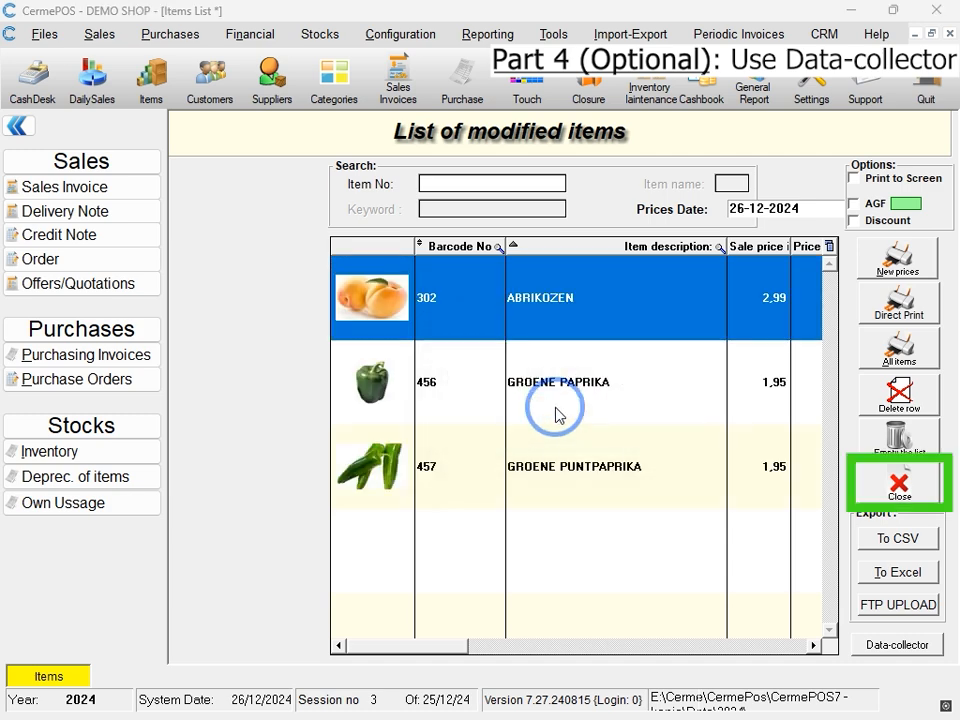
click(893, 487)
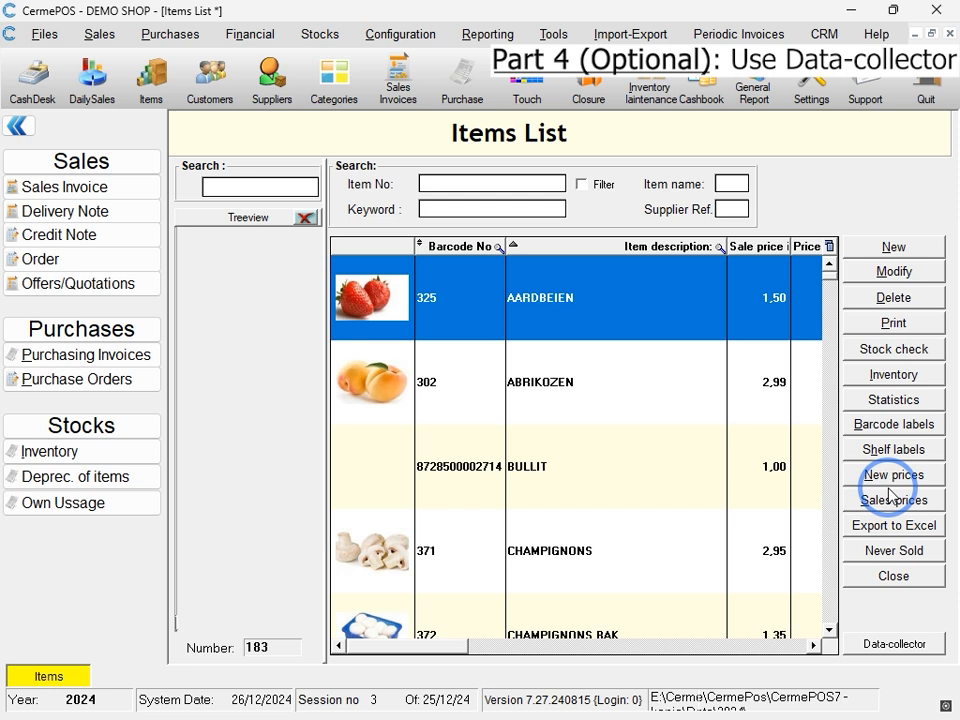